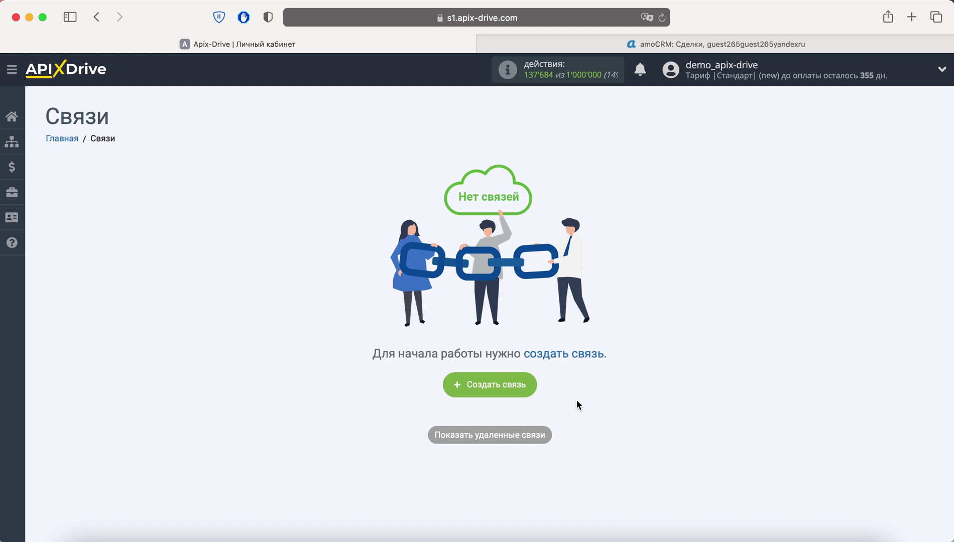
Step: Create a new connection with Facebook as the data source system and «Загрузить лиды» as its action
{"action": "left_click", "coordinate": [525, 385]}
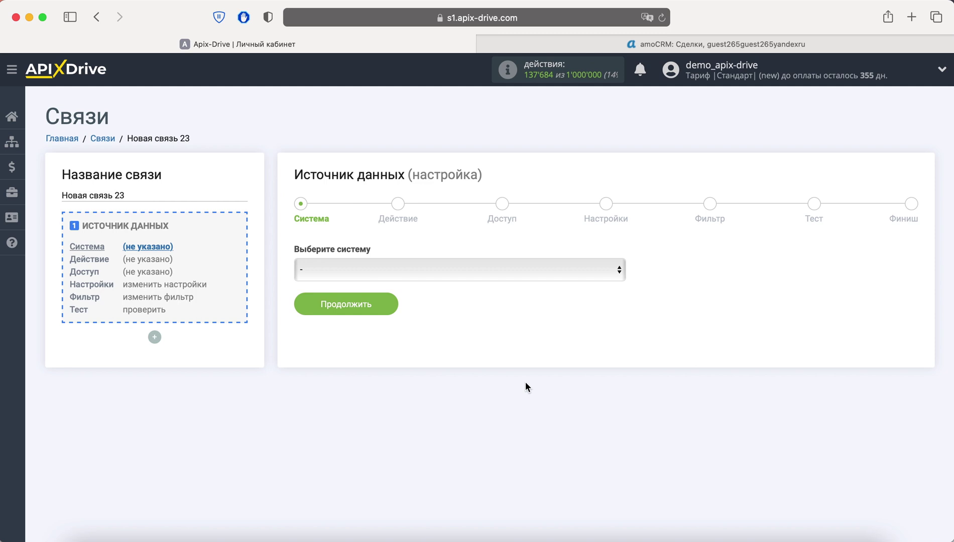
{"action": "left_click", "coordinate": [468, 276]}
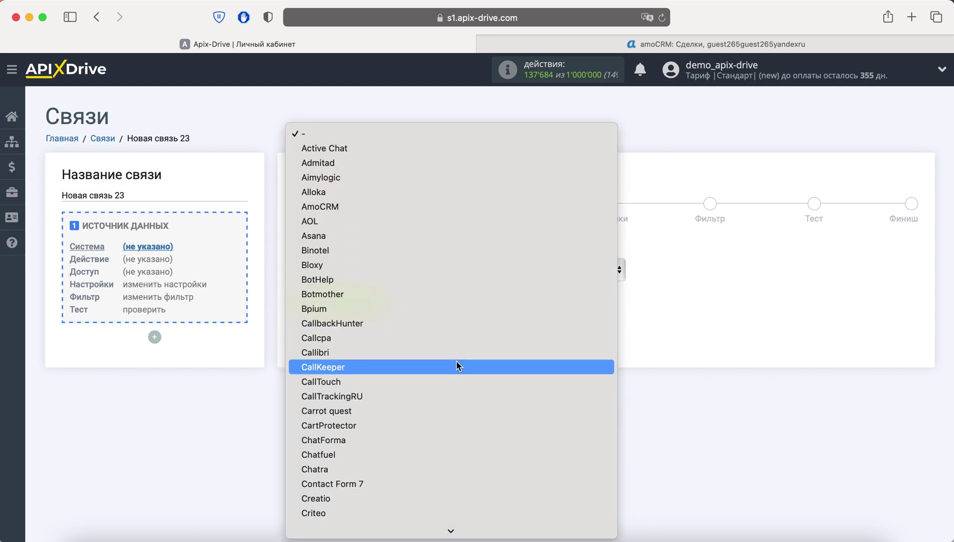
{"action": "left_click", "coordinate": [416, 483]}
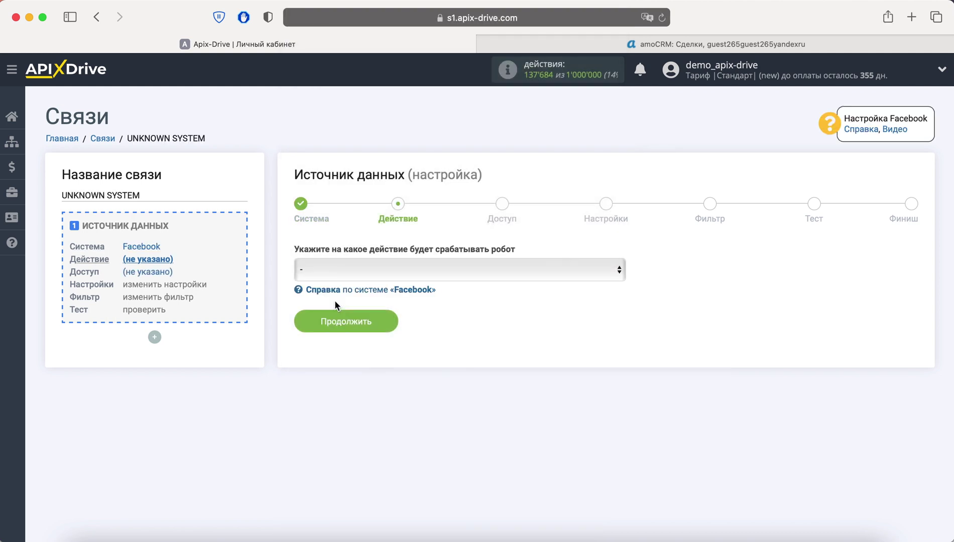
{"action": "left_click", "coordinate": [346, 274]}
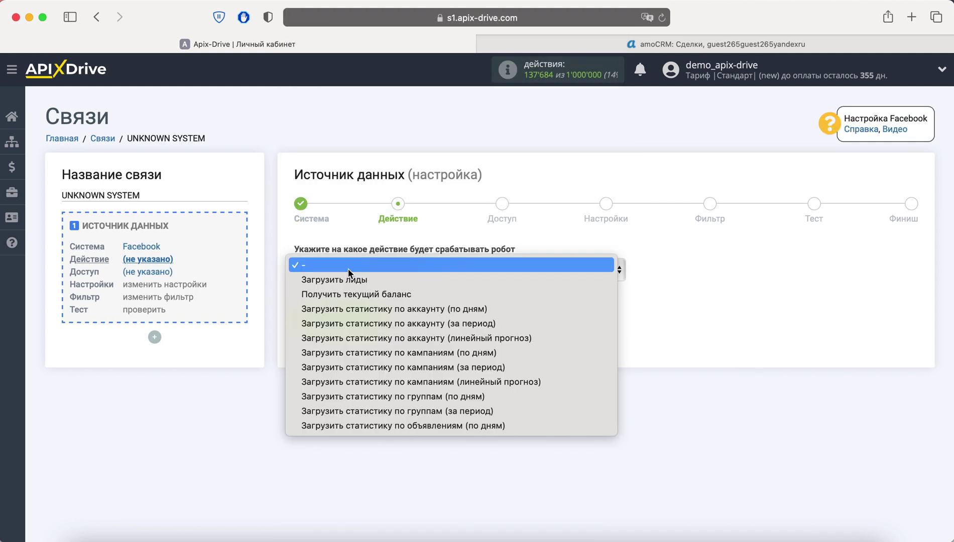
{"action": "left_click", "coordinate": [380, 280]}
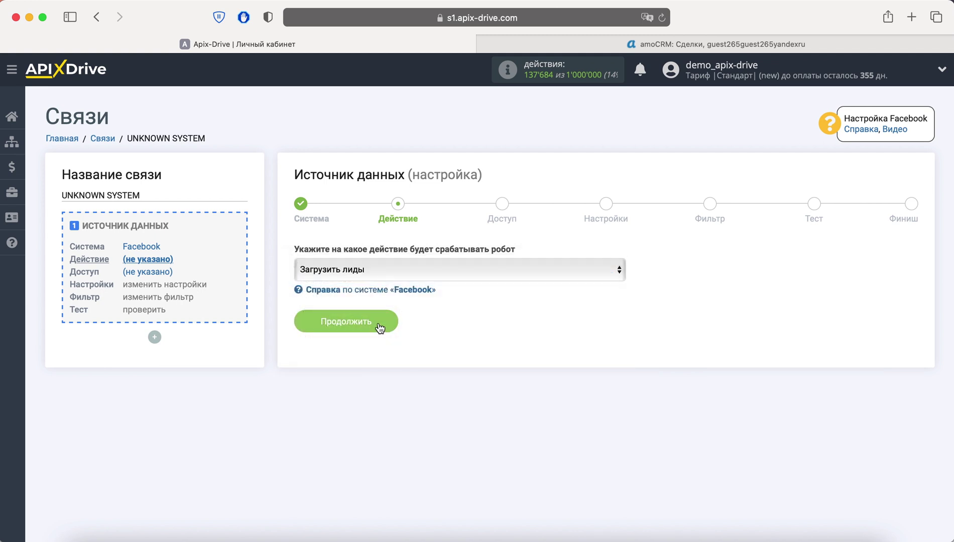
{"action": "left_click", "coordinate": [379, 327]}
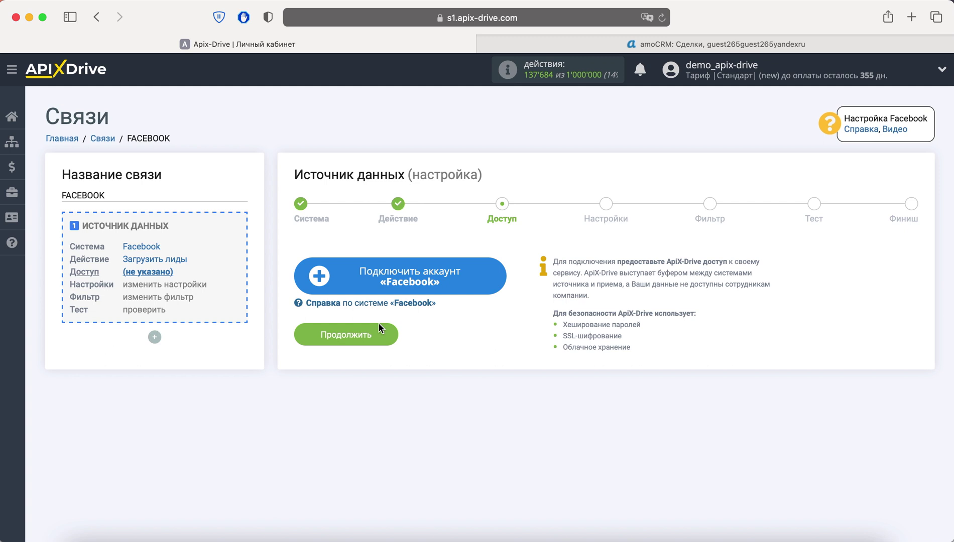
Step: Connect the Facebook account with the saved login and password, keep the previous ApiX-Drive permissions, and use that account for the data source
{"action": "left_click", "coordinate": [364, 283]}
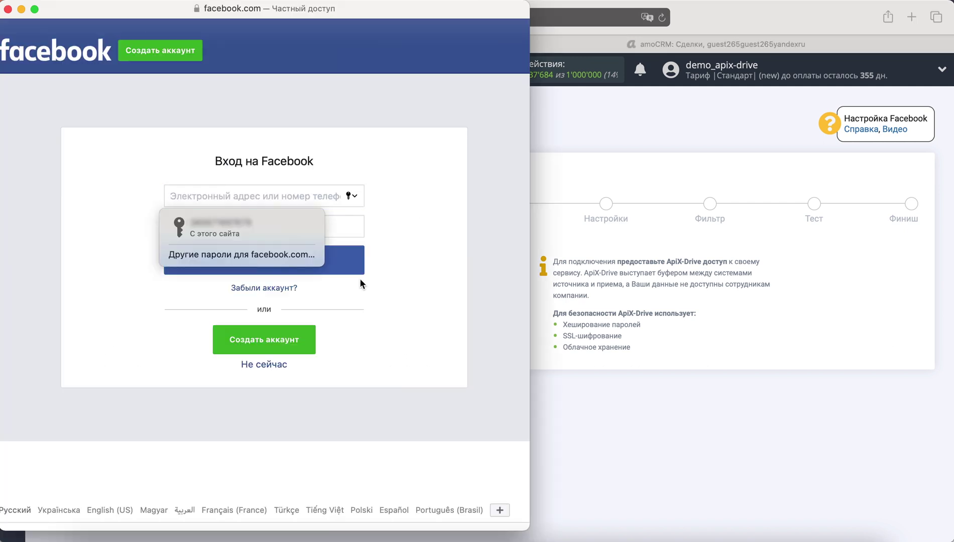
{"action": "left_click", "coordinate": [307, 224]}
{"action": "left_click", "coordinate": [311, 258]}
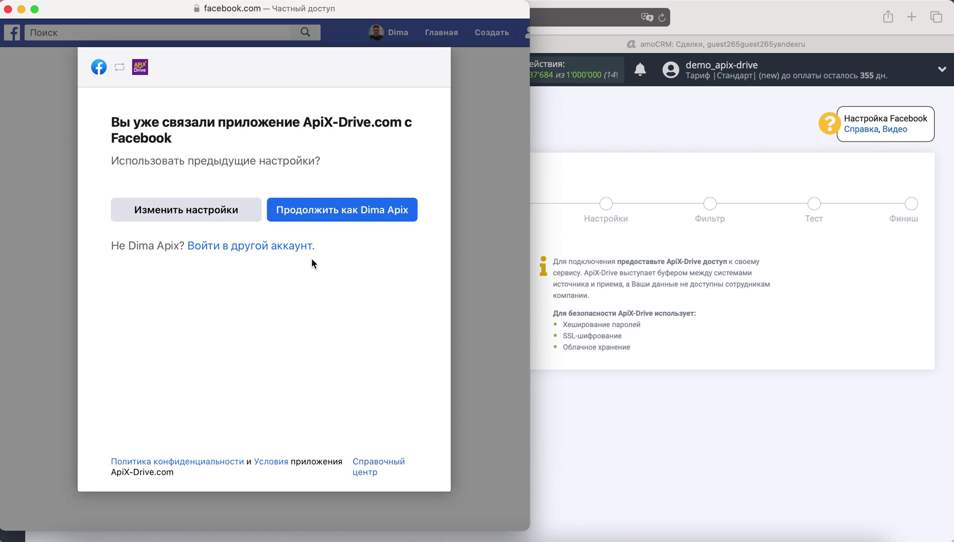
{"action": "left_click", "coordinate": [323, 210]}
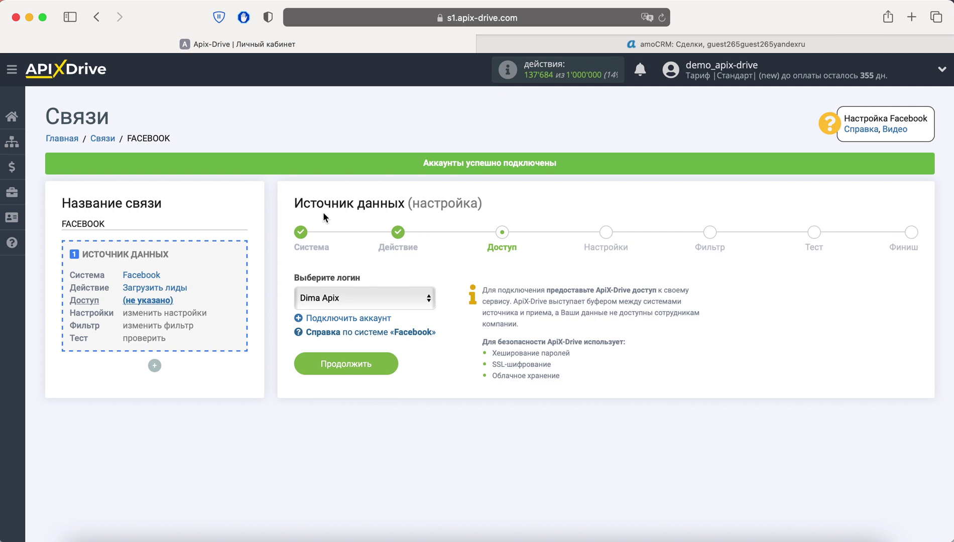
{"action": "left_click", "coordinate": [381, 364]}
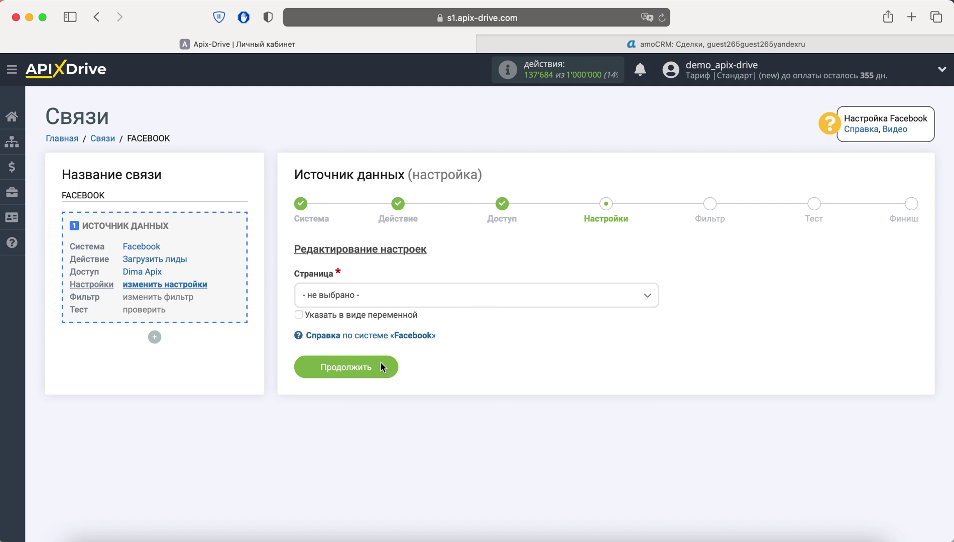
Step: Choose the «Агентство Интернет Рекламы» page and set the form connection to «Нет, настроить формы индивидуально»
{"action": "left_click", "coordinate": [387, 297]}
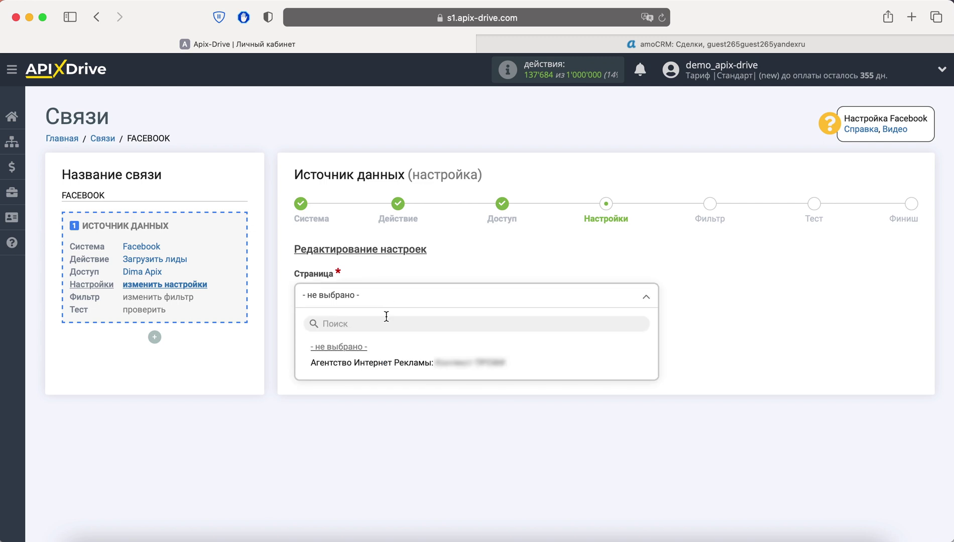
{"action": "left_click", "coordinate": [391, 362]}
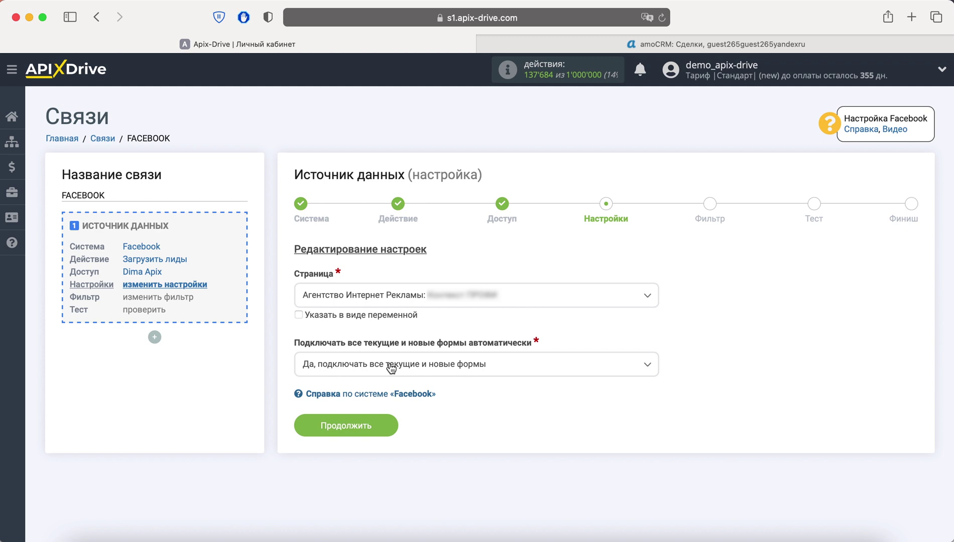
{"action": "left_click", "coordinate": [391, 369]}
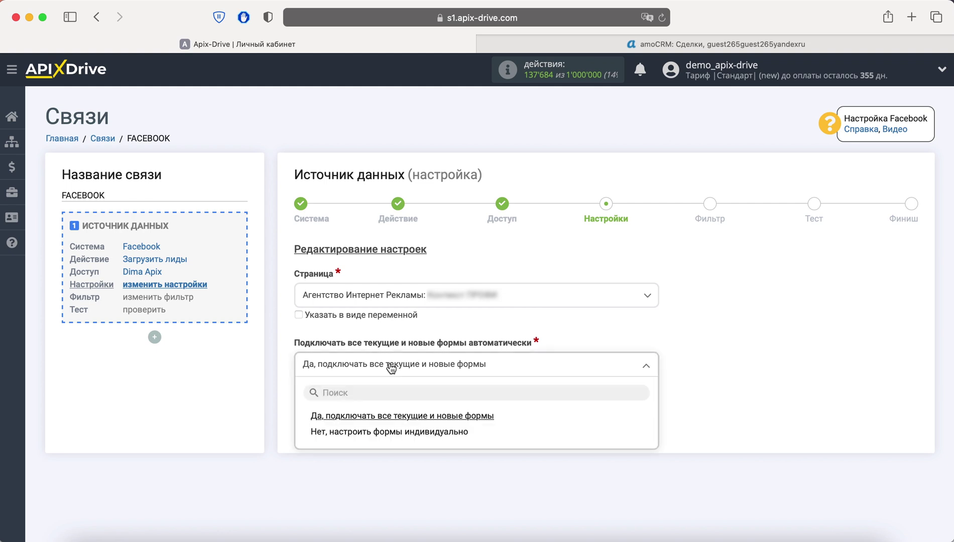
{"action": "left_click", "coordinate": [404, 433]}
Step: Enable all three lead forms, «от 50к оборот, моб», «от 300к руб оборот, моб» РФ and ТЕСТ, and save the source settings
{"action": "left_click", "coordinate": [299, 418]}
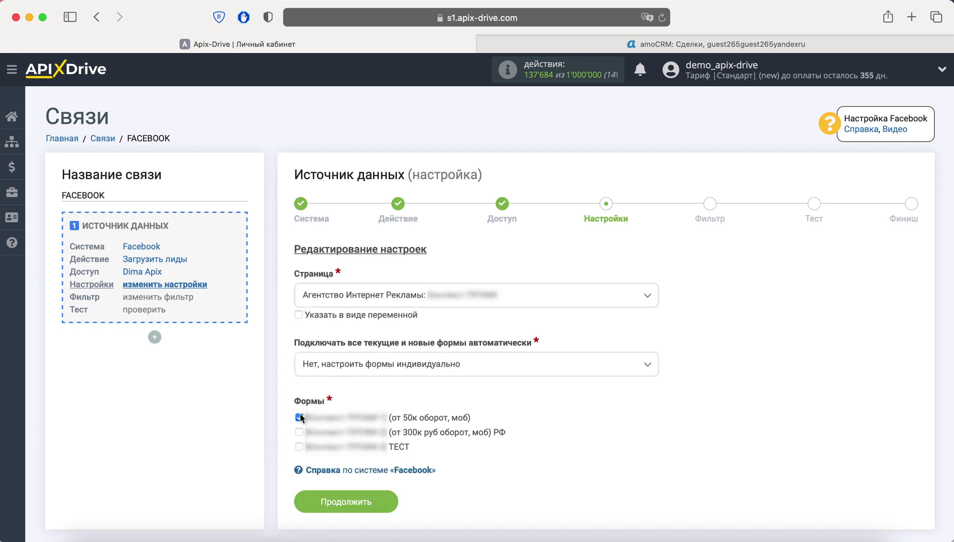
{"action": "left_click", "coordinate": [299, 433]}
{"action": "left_click", "coordinate": [299, 446]}
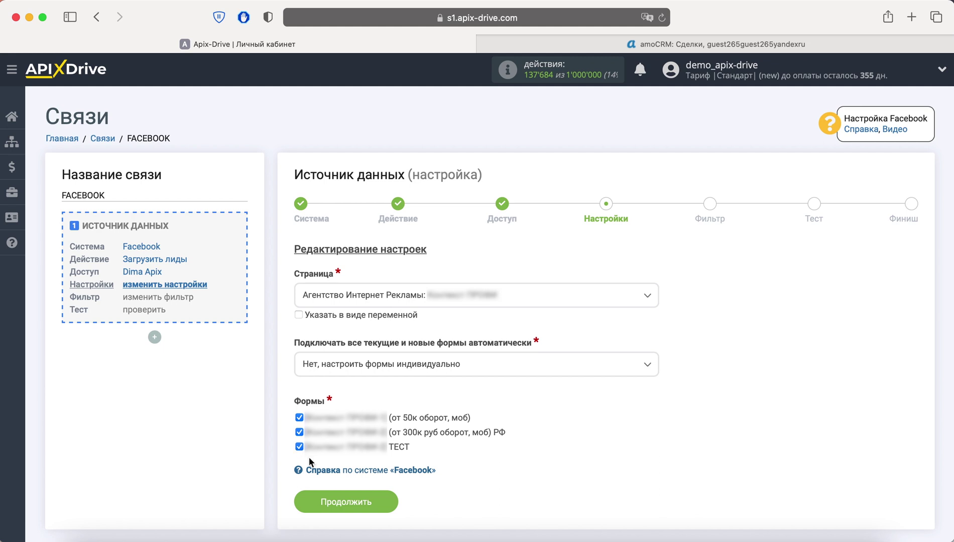
{"action": "left_click", "coordinate": [376, 500]}
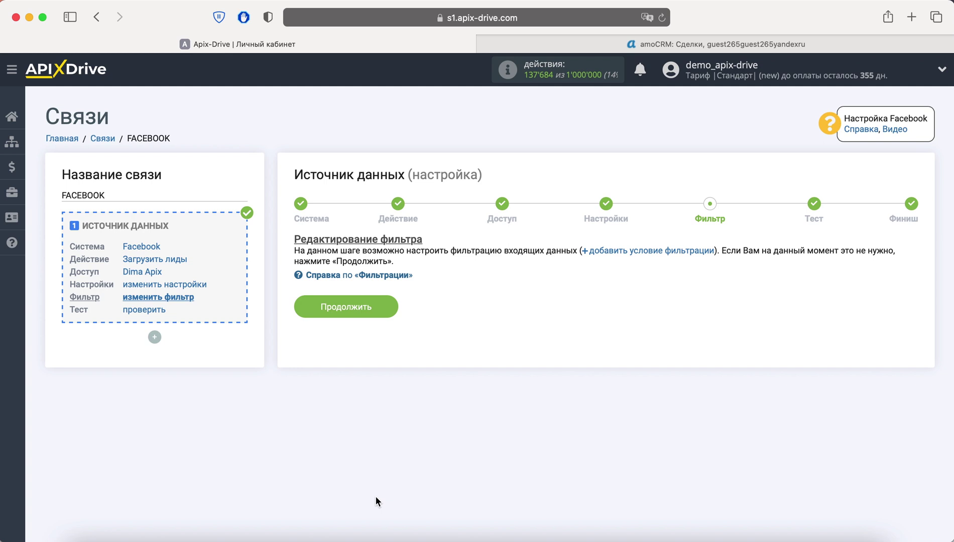
Step: Complete the Facebook data source without a filter, accept its test data, and start the data destination setup
{"action": "left_click", "coordinate": [381, 299]}
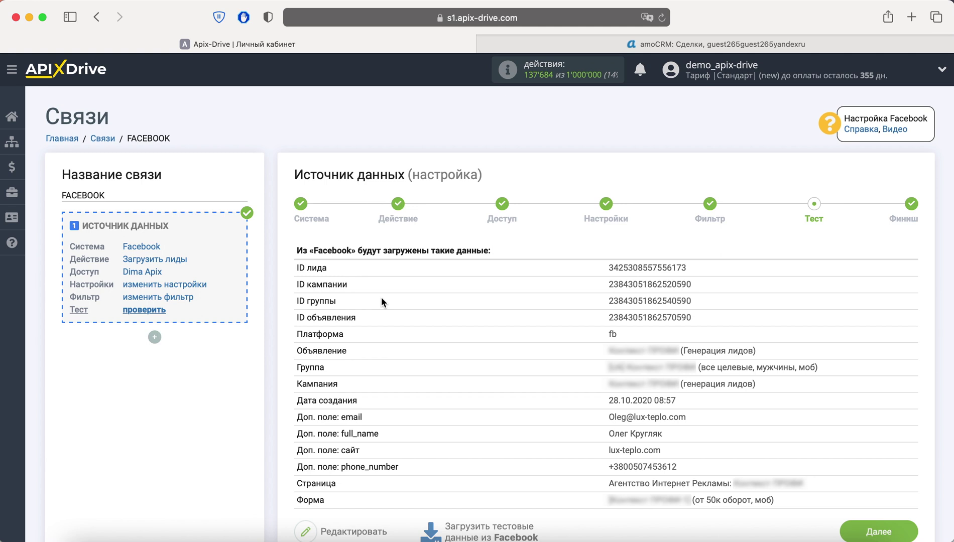
{"action": "left_click", "coordinate": [863, 532]}
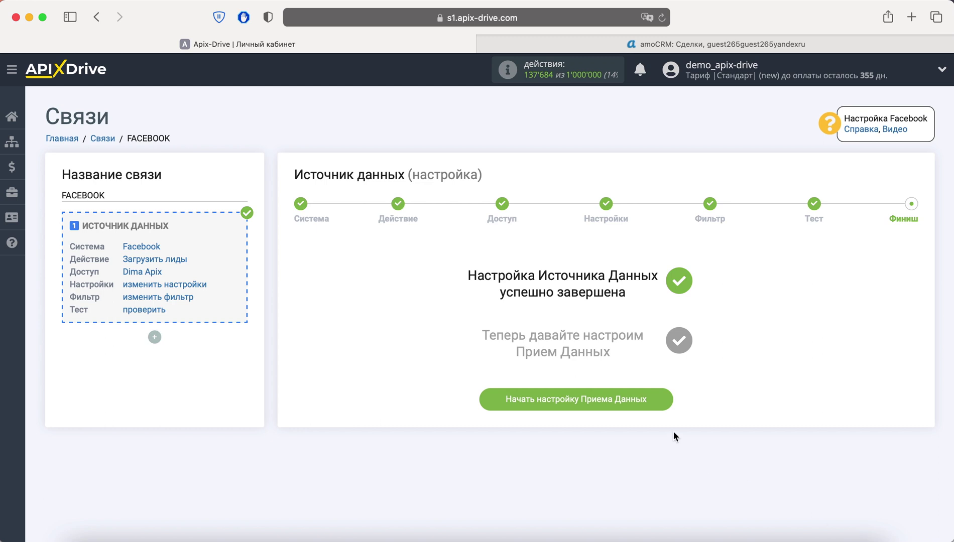
{"action": "left_click", "coordinate": [658, 404]}
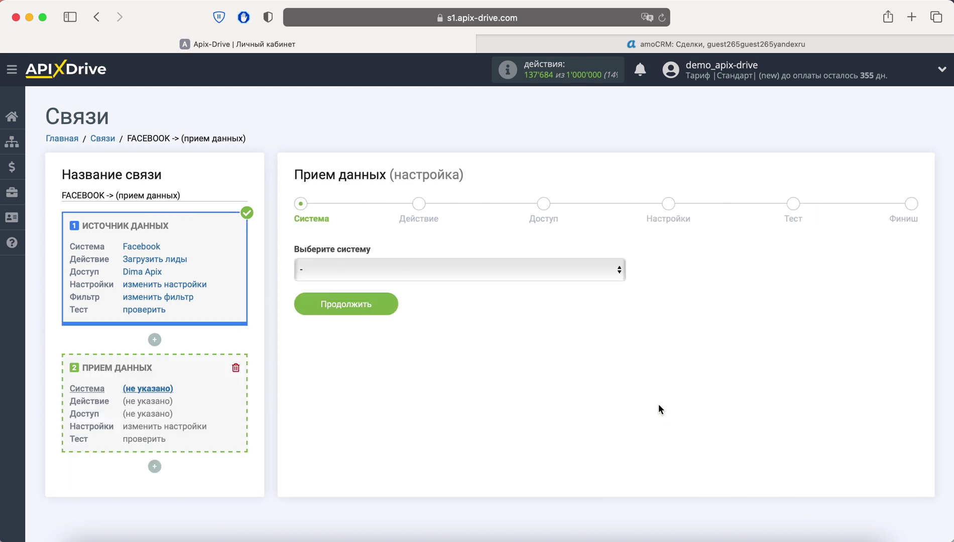
Step: Set AmoCRM as the data destination system with the «Отправка сделок» action
{"action": "left_click", "coordinate": [523, 269]}
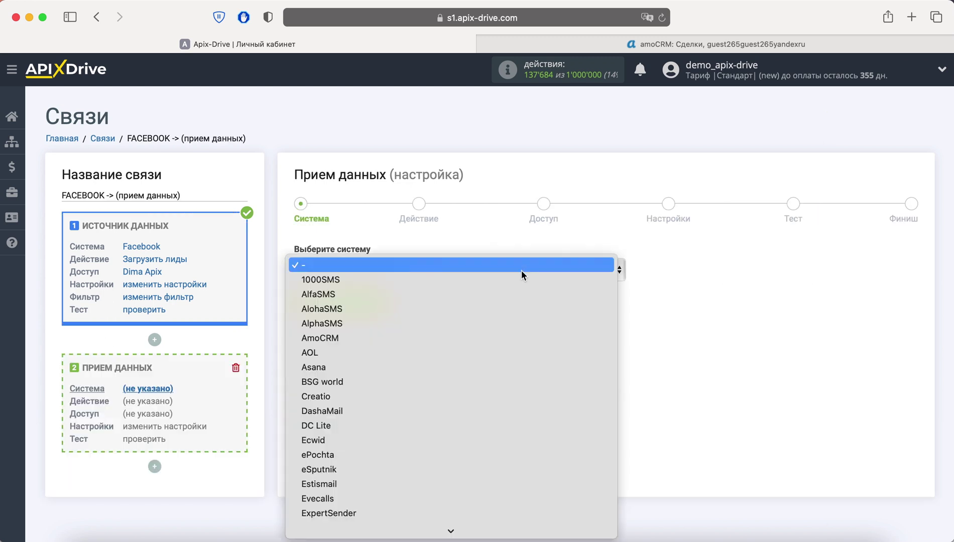
{"action": "left_click", "coordinate": [481, 336]}
{"action": "left_click", "coordinate": [391, 312]}
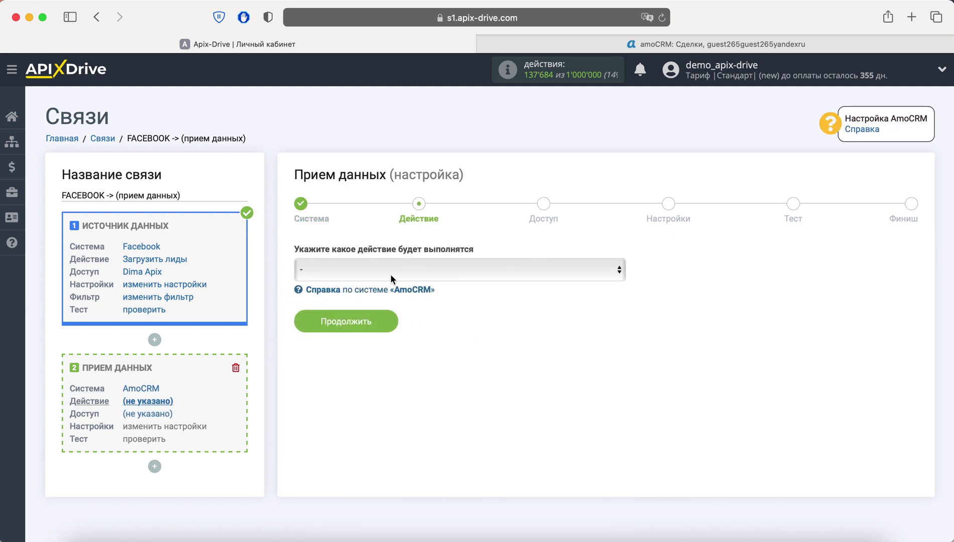
{"action": "left_click", "coordinate": [391, 275]}
{"action": "left_click", "coordinate": [396, 324]}
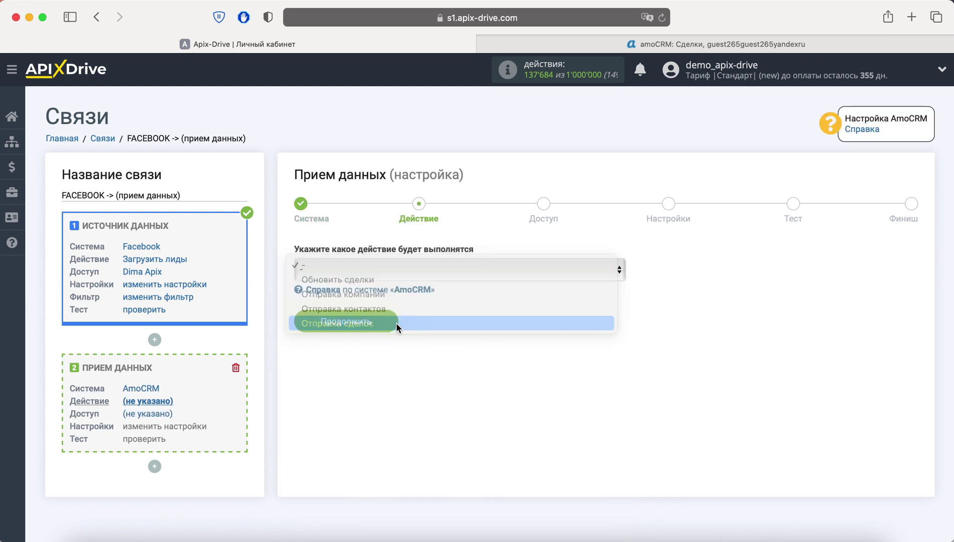
{"action": "left_click", "coordinate": [386, 319]}
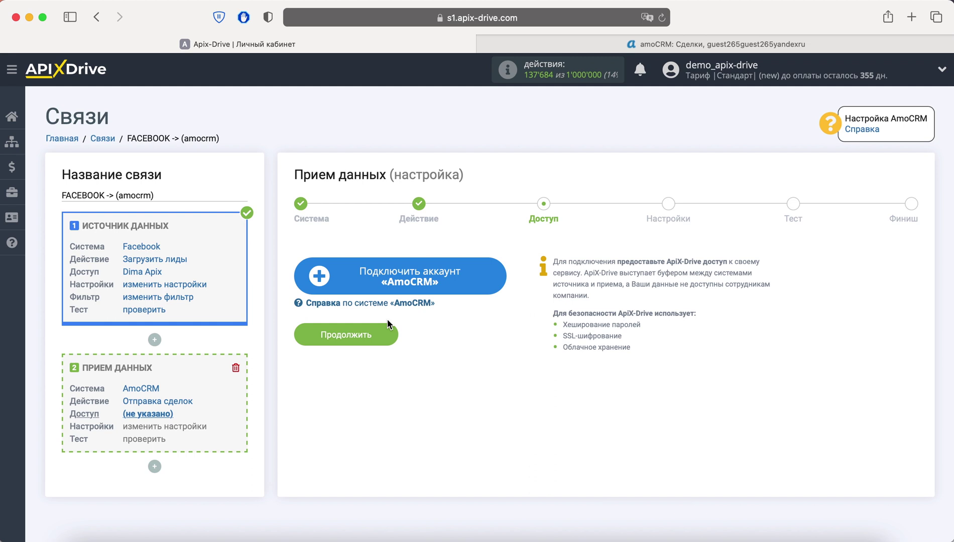
Step: Start connecting an AmoCRM account and sign in by entering the account password
{"action": "left_click", "coordinate": [379, 291]}
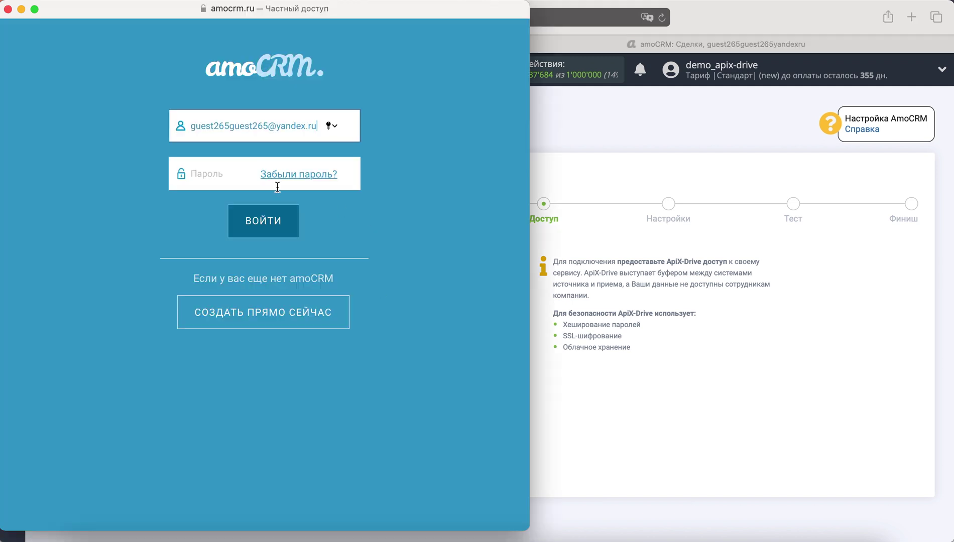
{"action": "left_click", "coordinate": [213, 169]}
{"action": "key", "text": "super+v"}
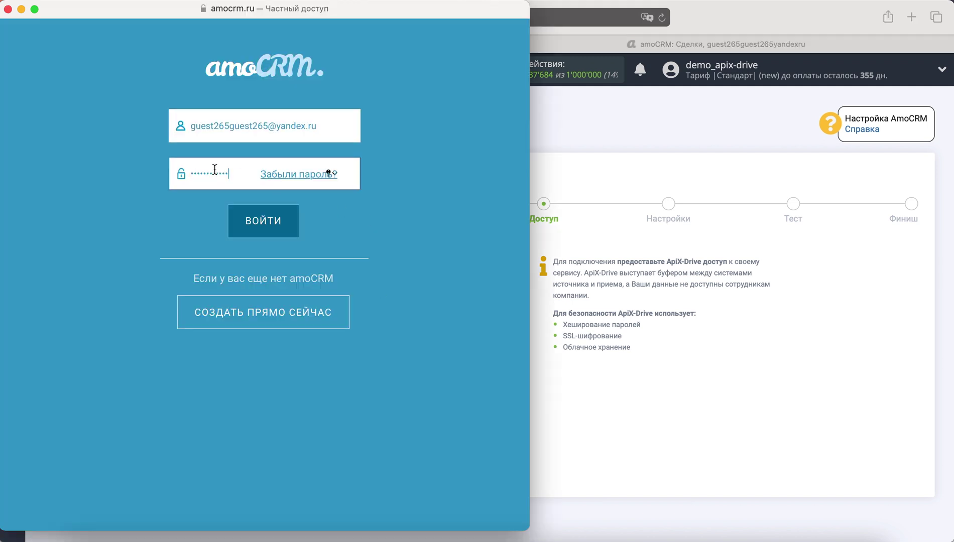
{"action": "left_click", "coordinate": [277, 221]}
Step: Select the AmoCRM account, allow Apix-drive access to it, and use that login for the data destination
{"action": "left_click", "coordinate": [300, 273]}
{"action": "left_click", "coordinate": [303, 281]}
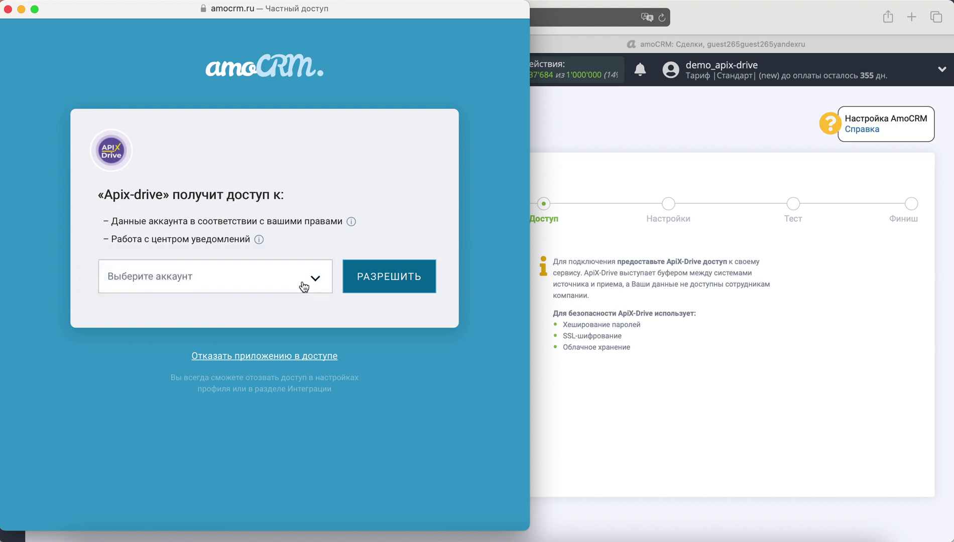
{"action": "left_click", "coordinate": [366, 279]}
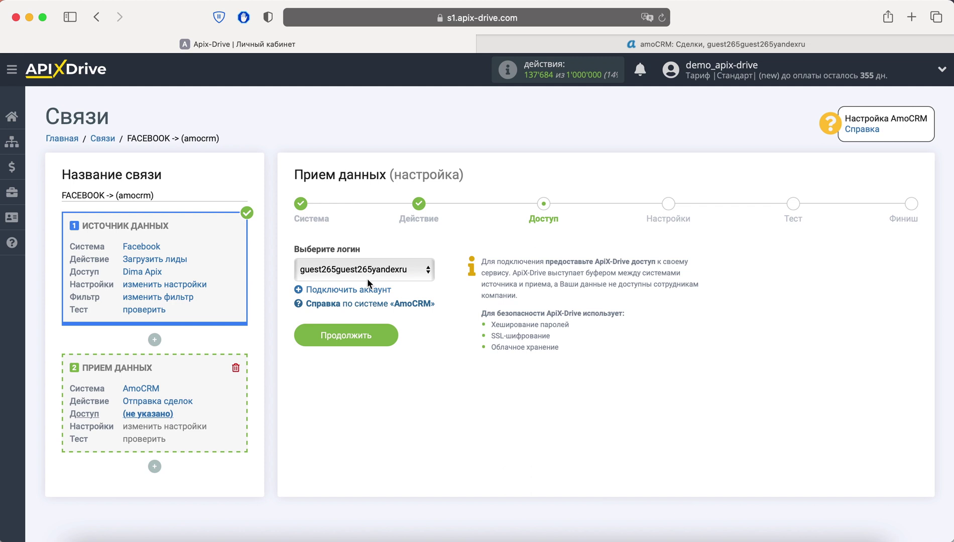
{"action": "left_click", "coordinate": [375, 324]}
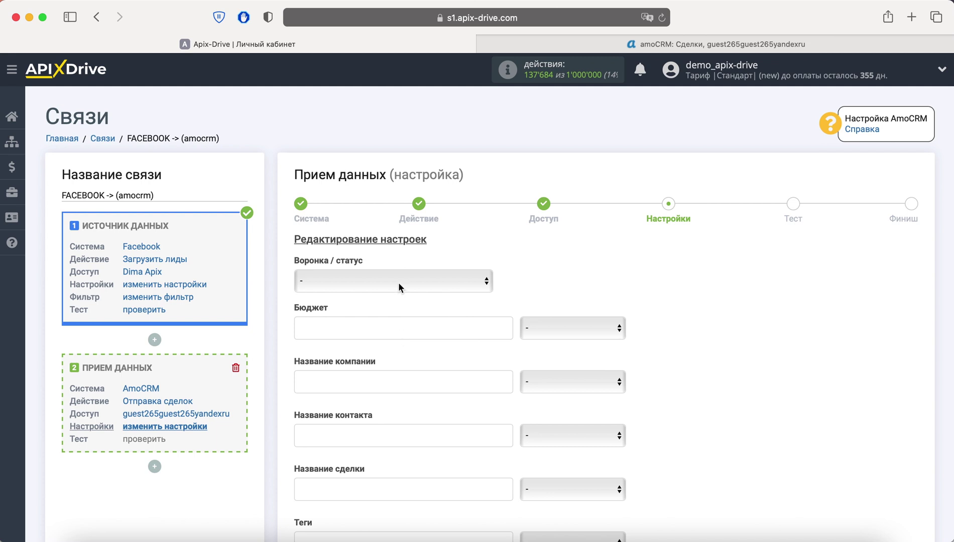
Step: Set the «Воронка / статус» to «Первичный контакт» and the deal name to «Лид из Facebook» followed by the «ID лида» variable
{"action": "left_click", "coordinate": [398, 283]}
{"action": "left_click", "coordinate": [398, 321]}
{"action": "scroll", "coordinate": [399, 322], "scroll_direction": "down", "scroll_amount": 3}
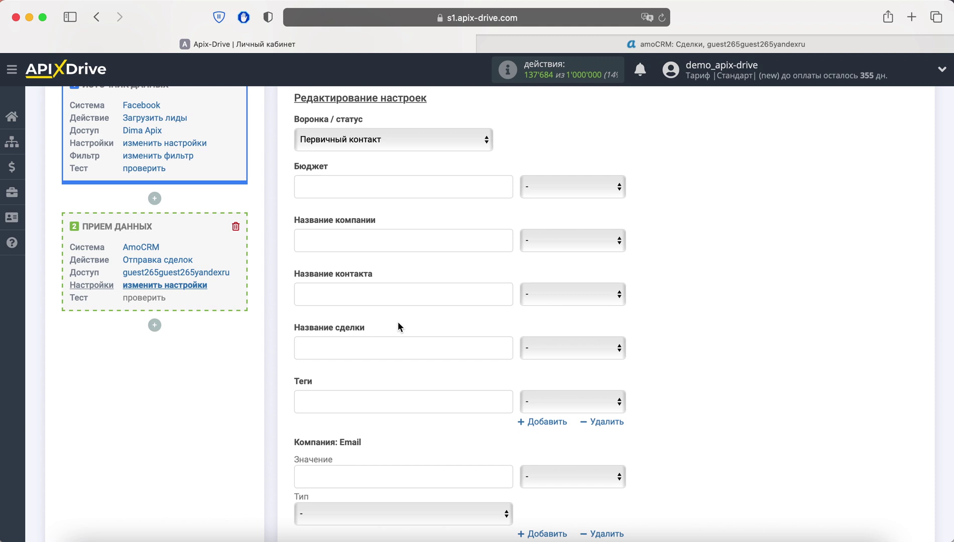
{"action": "left_click", "coordinate": [595, 348]}
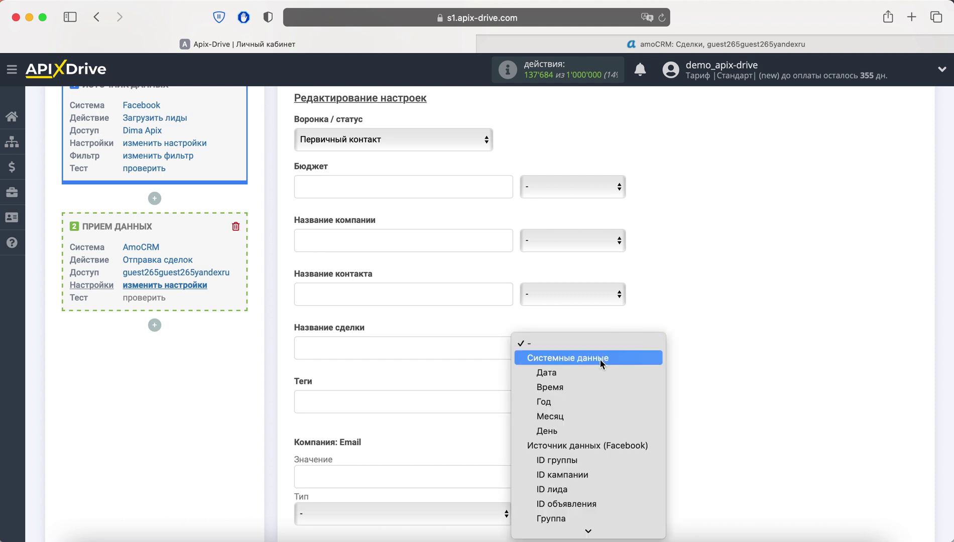
{"action": "left_click", "coordinate": [582, 490]}
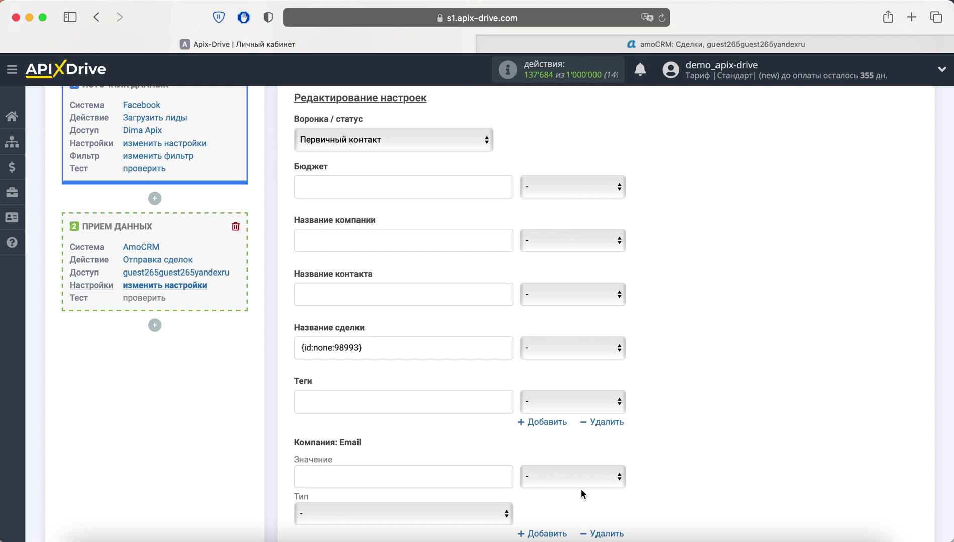
{"action": "left_click", "coordinate": [302, 348]}
{"action": "type", "text": "Лид и"}
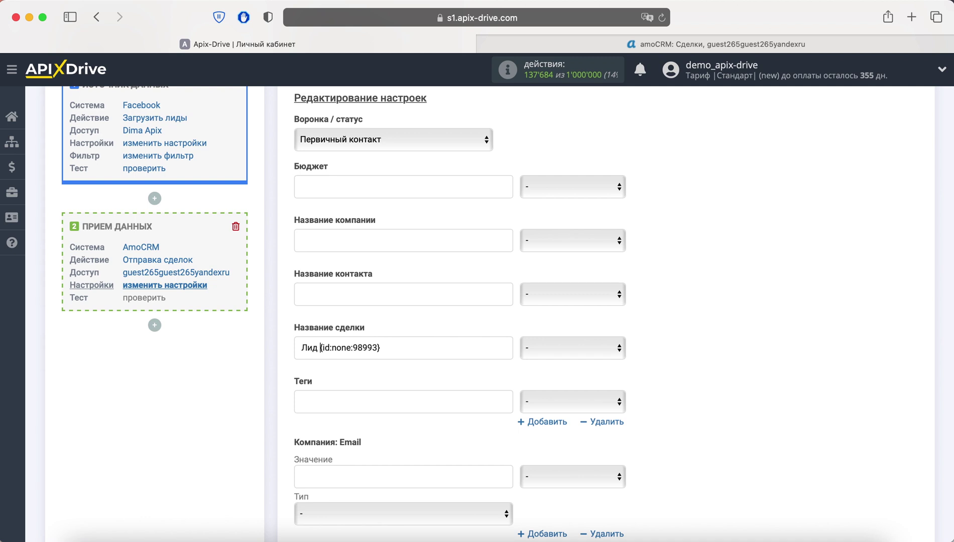
{"action": "type", "text": "з Facebook"}
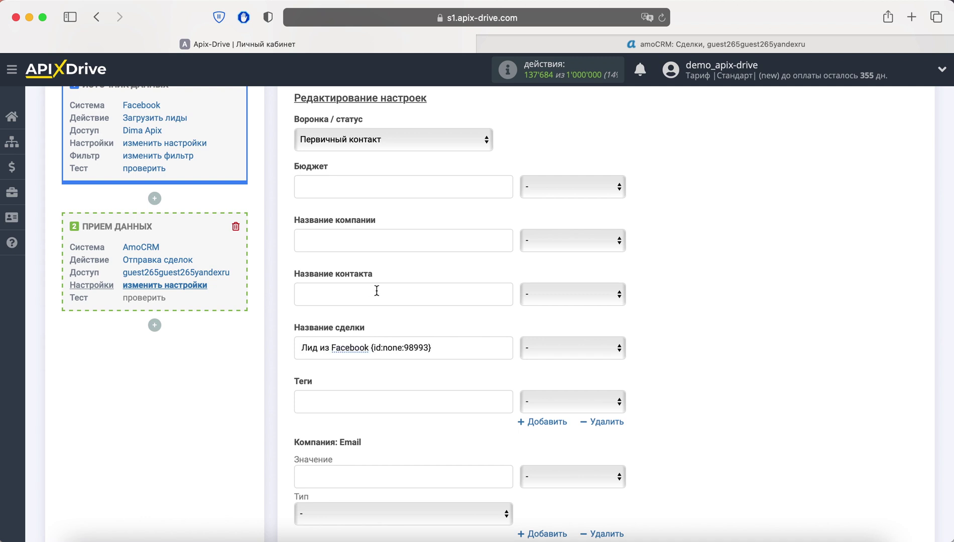
Step: Map the contact name to the Facebook variable «Доп. поле: полное_имя»
{"action": "left_click", "coordinate": [600, 301]}
{"action": "scroll", "coordinate": [648, 443], "scroll_direction": "down", "scroll_amount": 3}
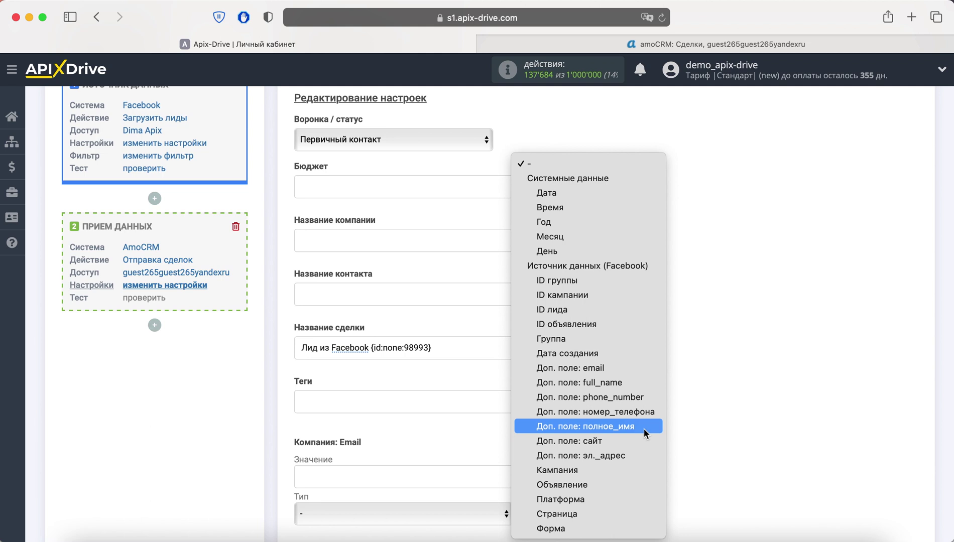
{"action": "left_click", "coordinate": [644, 429]}
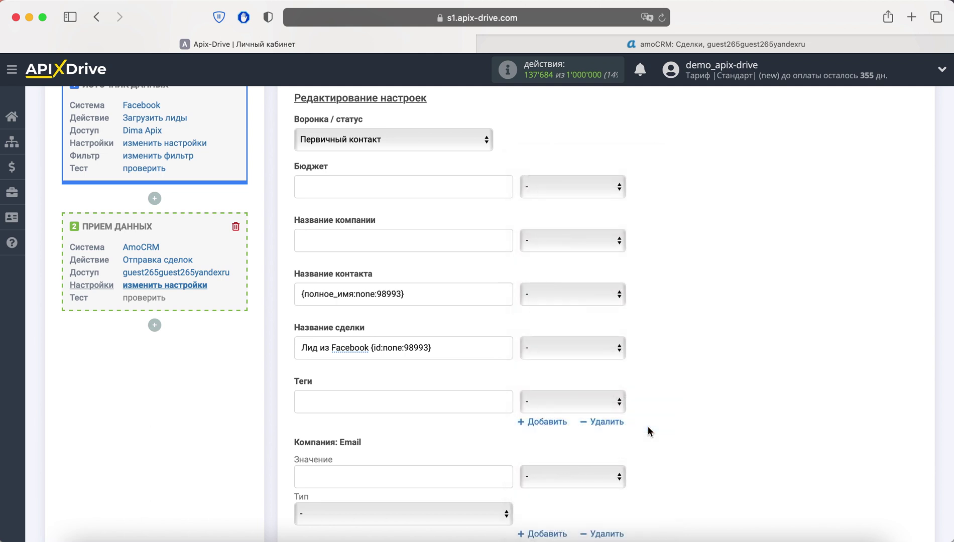
Step: Append «Доп. поле: full_name» to the contact name and fill the contact email with «Доп. поле: email» and «Доп. поле: эл._адрес»
{"action": "left_click", "coordinate": [593, 296]}
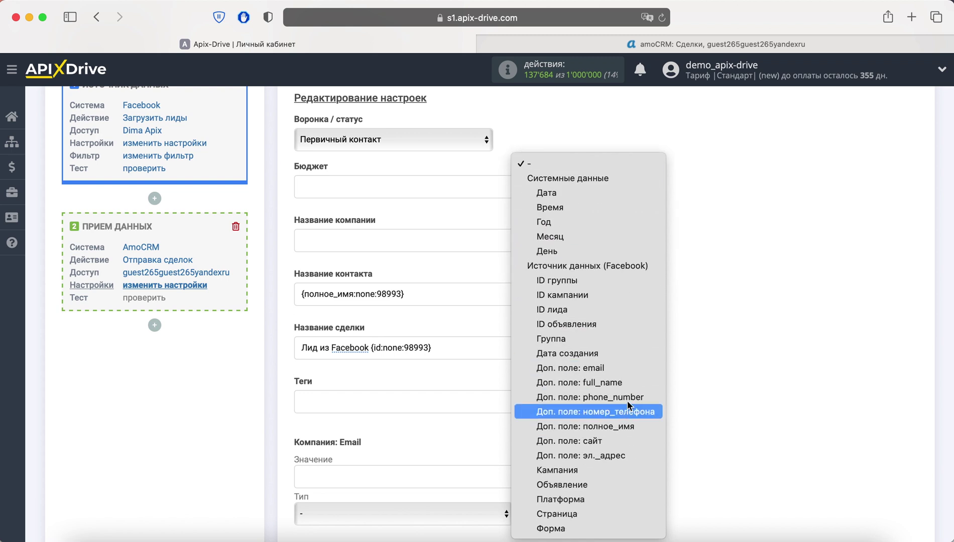
{"action": "left_click", "coordinate": [630, 384]}
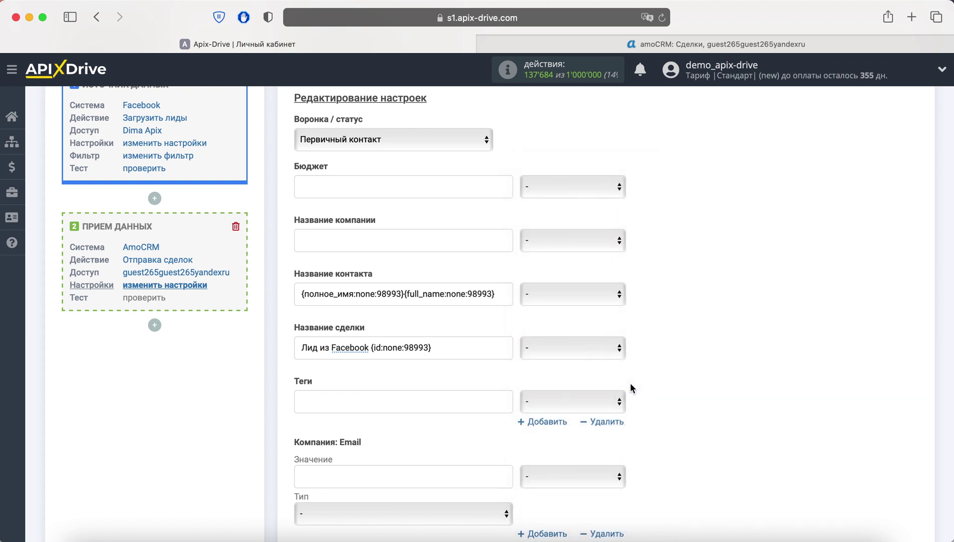
{"action": "scroll", "coordinate": [630, 384], "scroll_direction": "down", "scroll_amount": 6}
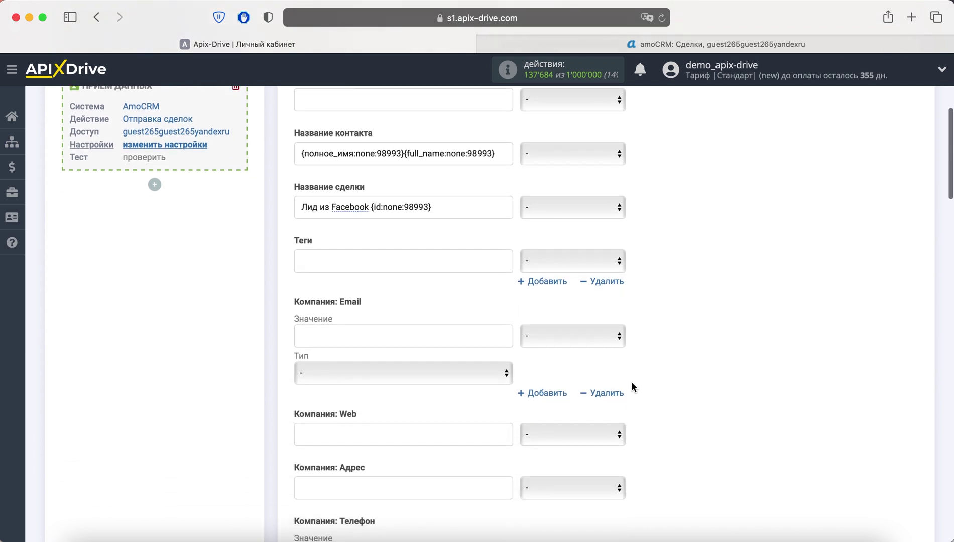
{"action": "scroll", "coordinate": [631, 382], "scroll_direction": "down", "scroll_amount": 6}
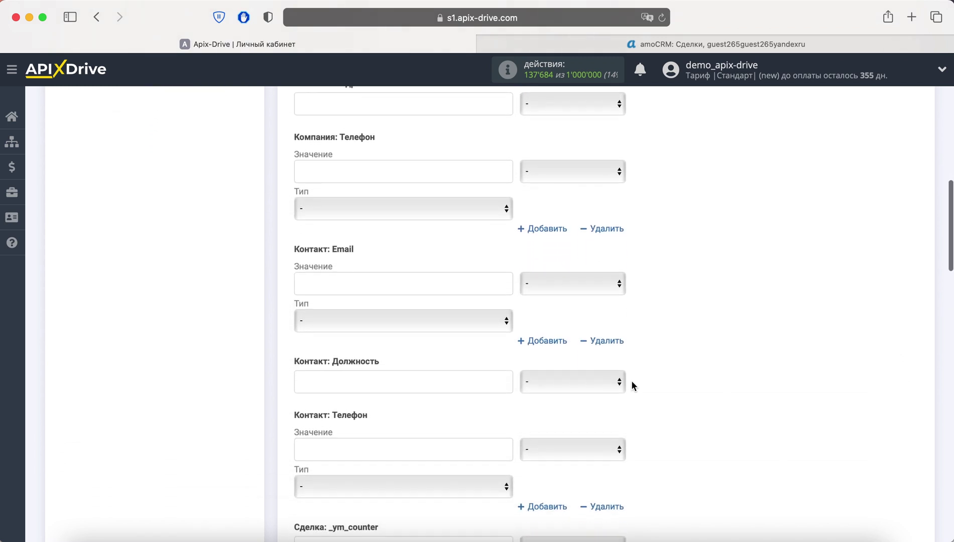
{"action": "left_click", "coordinate": [561, 201]}
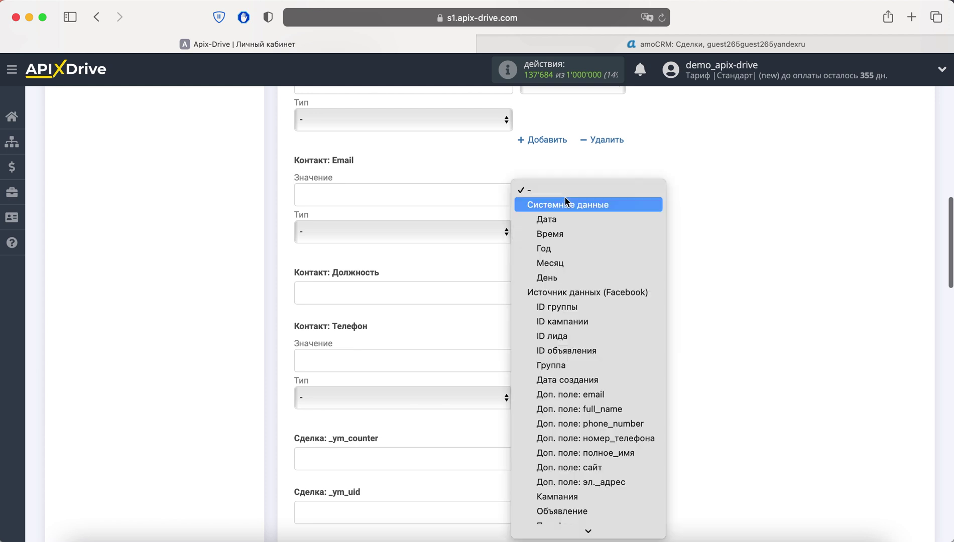
{"action": "left_click", "coordinate": [632, 394]}
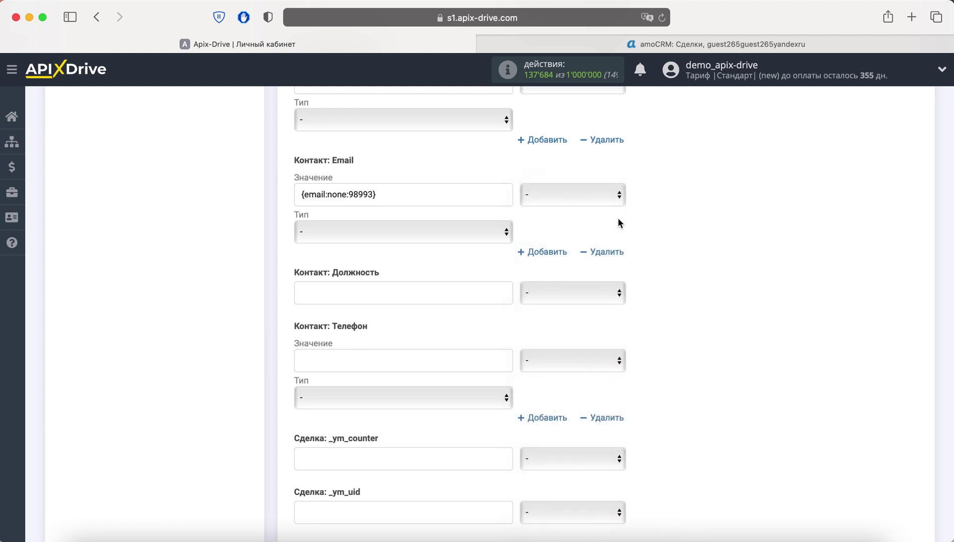
{"action": "left_click", "coordinate": [604, 195]}
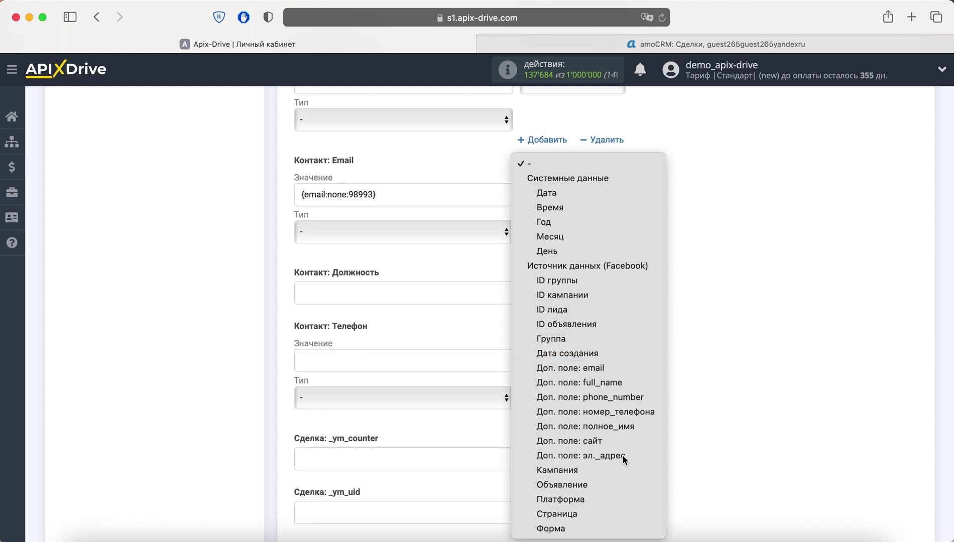
{"action": "left_click", "coordinate": [622, 455]}
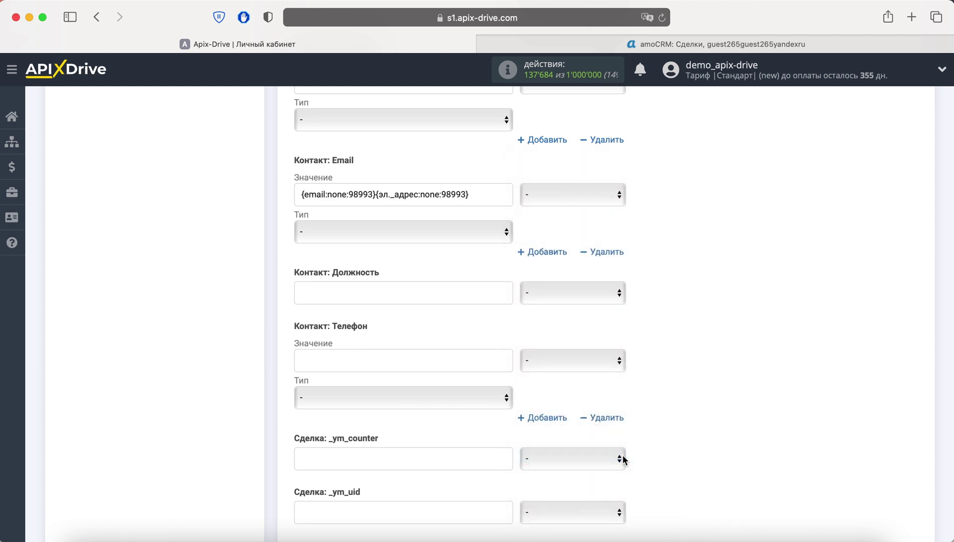
Step: Map the contact phone to «Доп. поле: phone_number» and «Доп. поле: номер_телефона», and continue to the destination test
{"action": "left_click", "coordinate": [565, 365]}
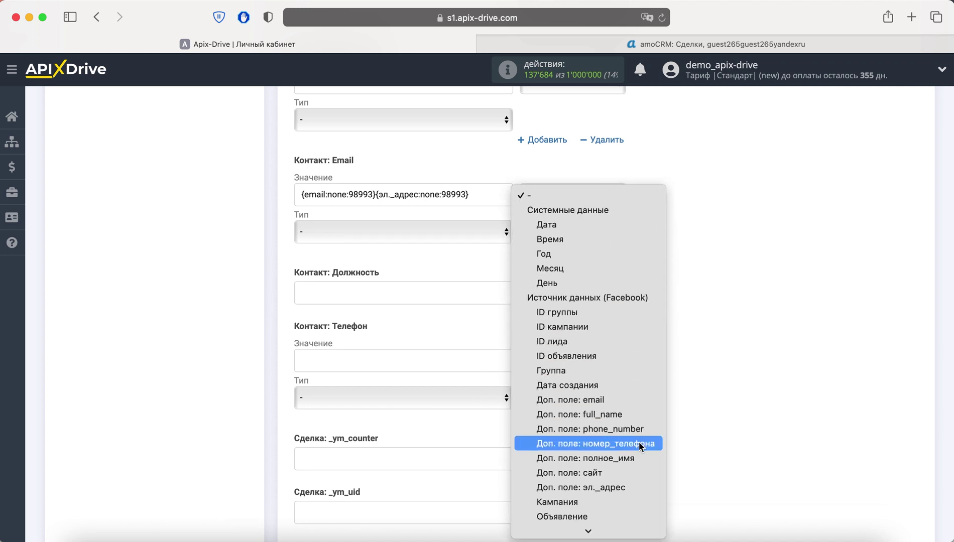
{"action": "left_click", "coordinate": [638, 430]}
{"action": "left_click", "coordinate": [615, 360]}
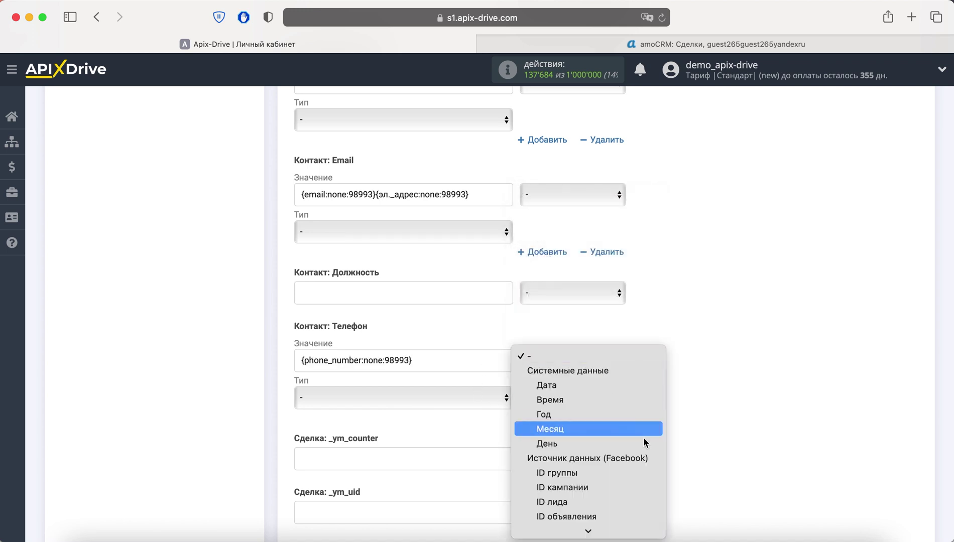
{"action": "left_click", "coordinate": [643, 448]}
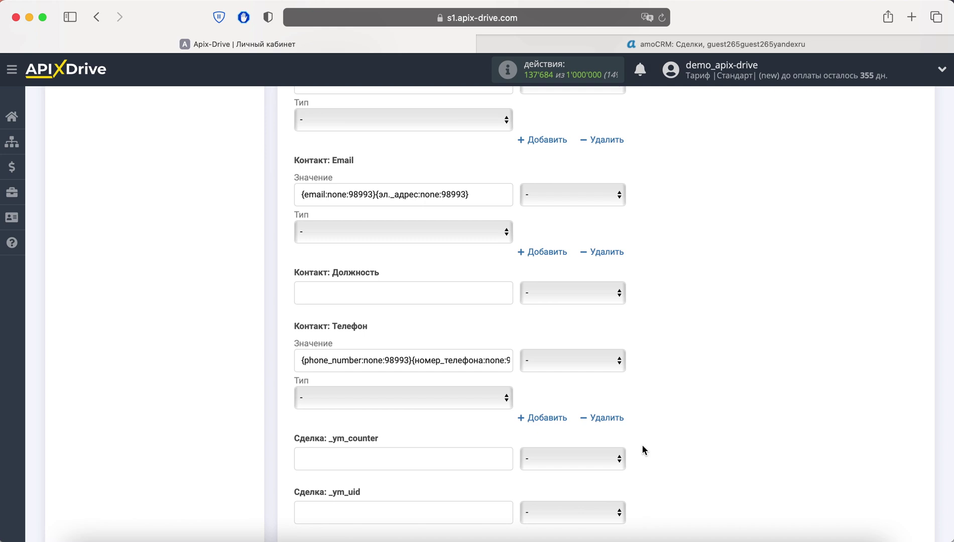
{"action": "scroll", "coordinate": [642, 448], "scroll_direction": "down", "scroll_amount": 20}
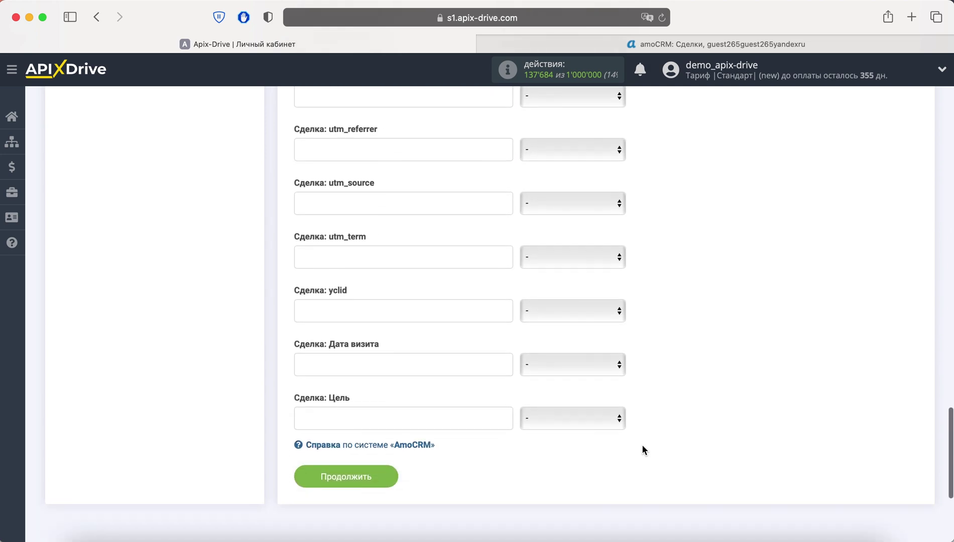
{"action": "left_click", "coordinate": [351, 370]}
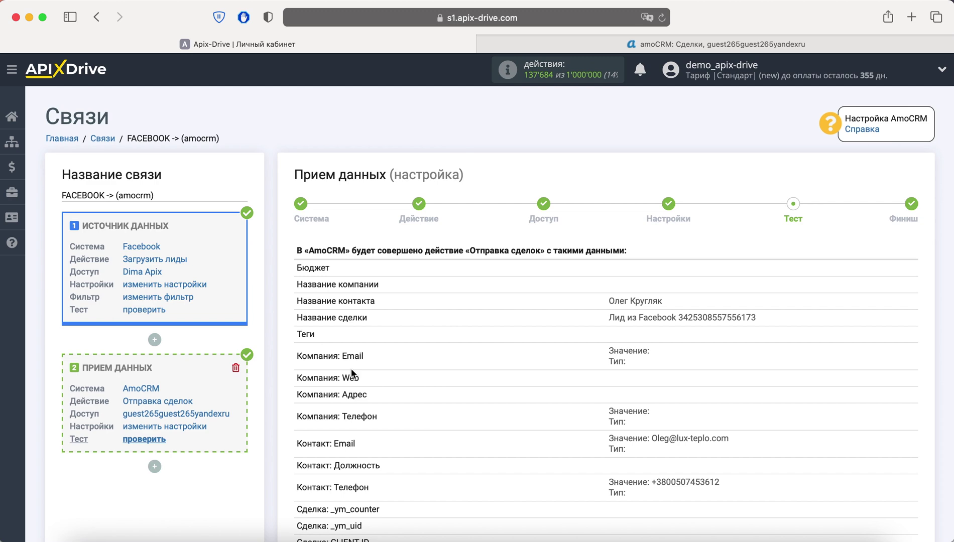
Step: Send the test data to AmoCRM and open the new Facebook lead deal in the AmoCRM «Первичный контакт» stage
{"action": "scroll", "coordinate": [352, 374], "scroll_direction": "down", "scroll_amount": 10}
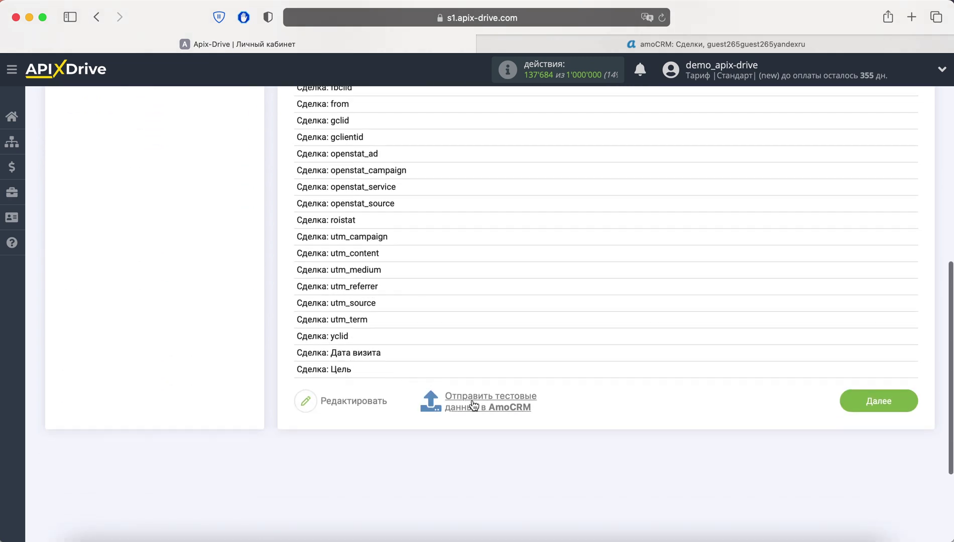
{"action": "left_click", "coordinate": [472, 401]}
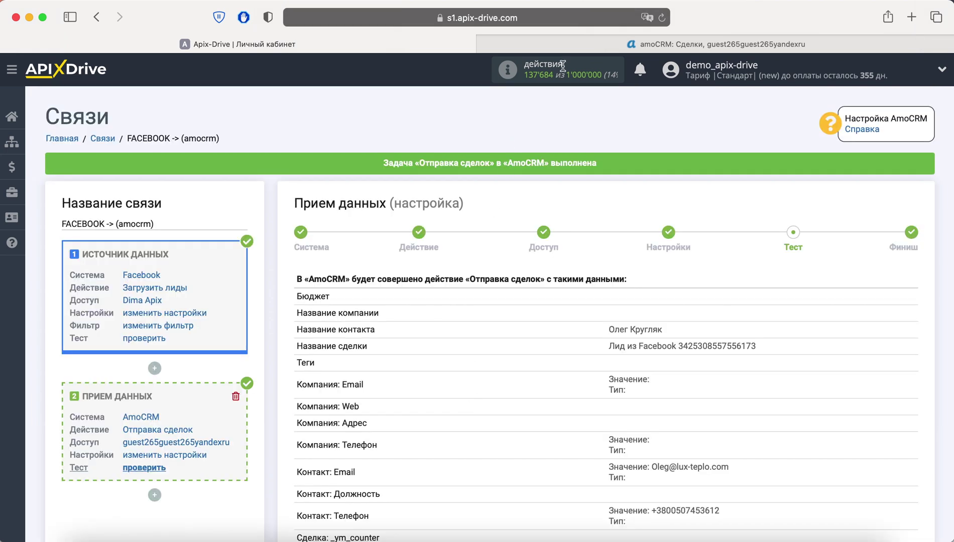
{"action": "left_click", "coordinate": [573, 45]}
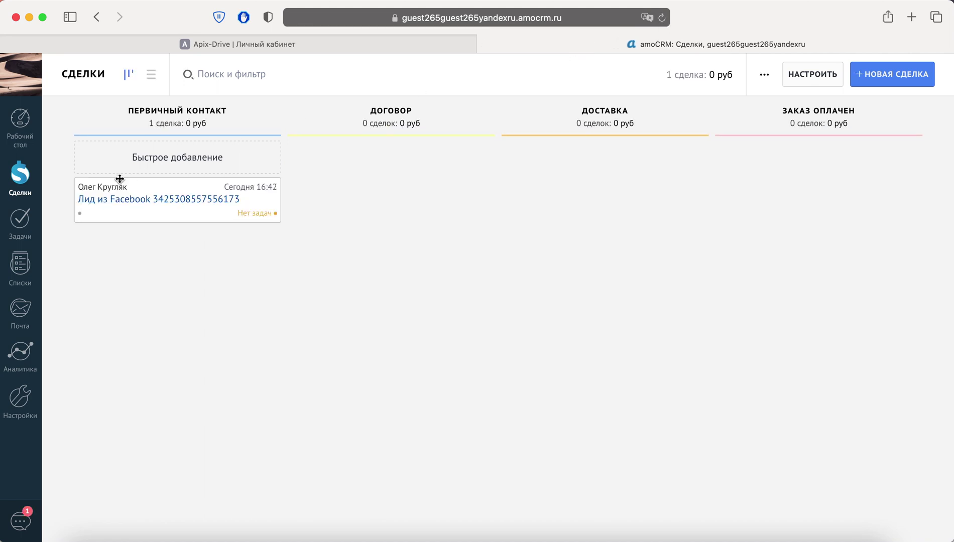
{"action": "left_click", "coordinate": [112, 199]}
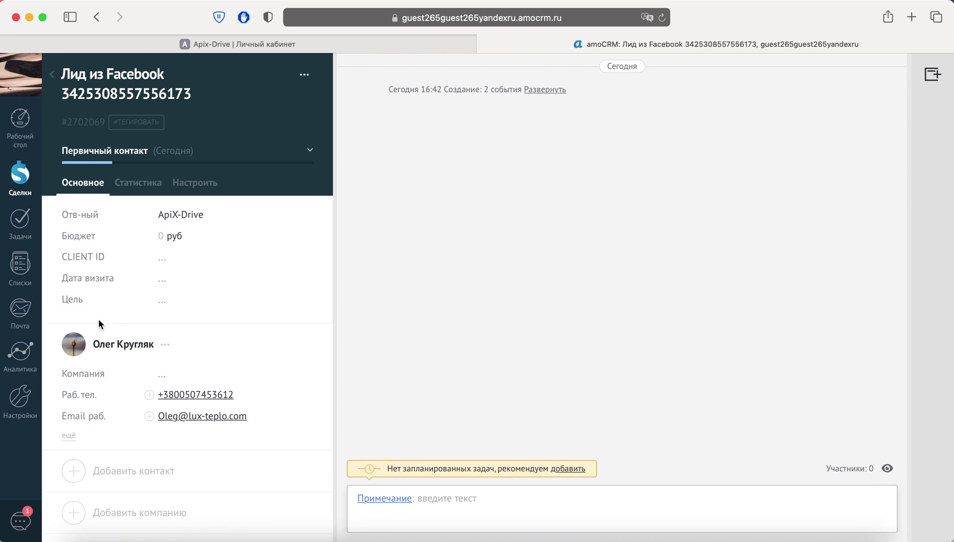
Step: Return to Apix-Drive, finish the data destination setup, and enable automatic updating for the connection
{"action": "left_click", "coordinate": [326, 43]}
{"action": "scroll", "coordinate": [669, 353], "scroll_direction": "down", "scroll_amount": 5}
{"action": "scroll", "coordinate": [669, 354], "scroll_direction": "down", "scroll_amount": 5}
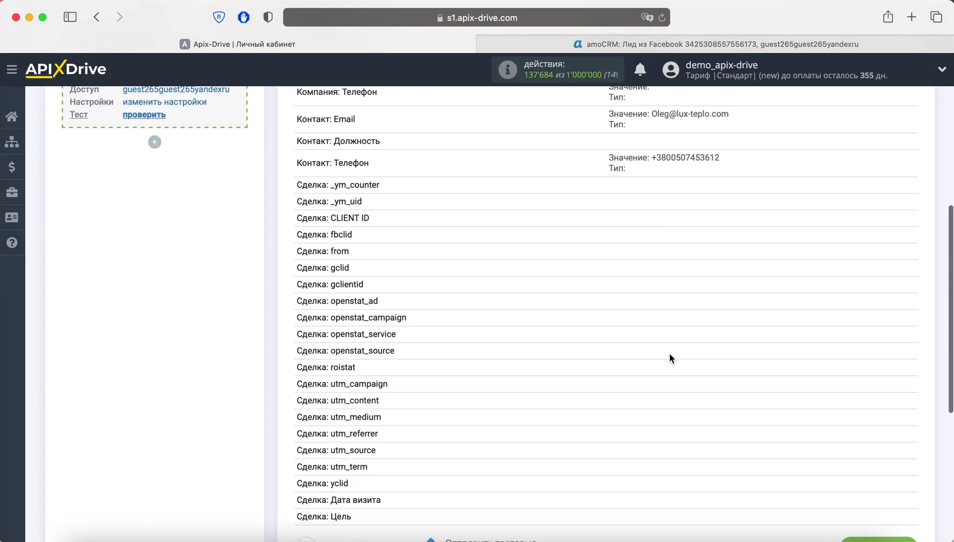
{"action": "left_click", "coordinate": [874, 487]}
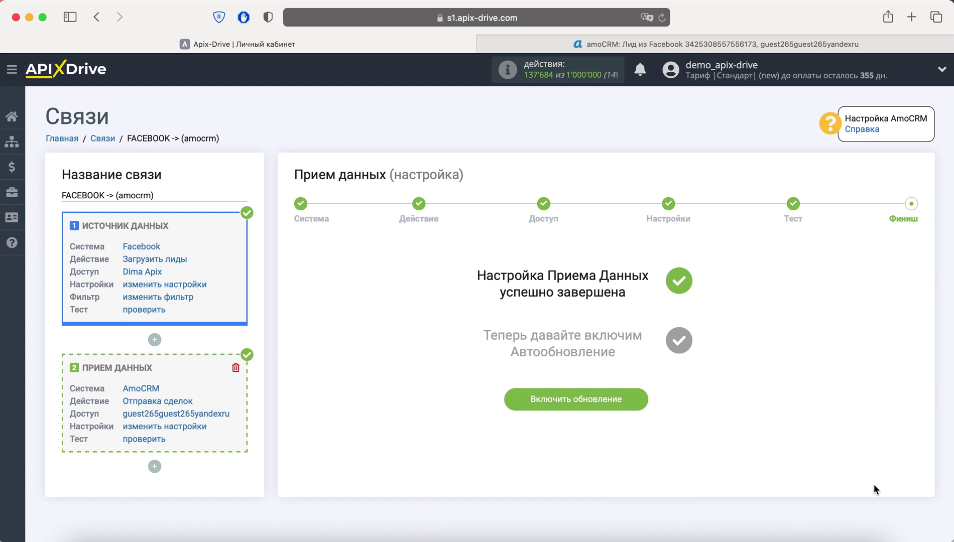
{"action": "left_click", "coordinate": [620, 406]}
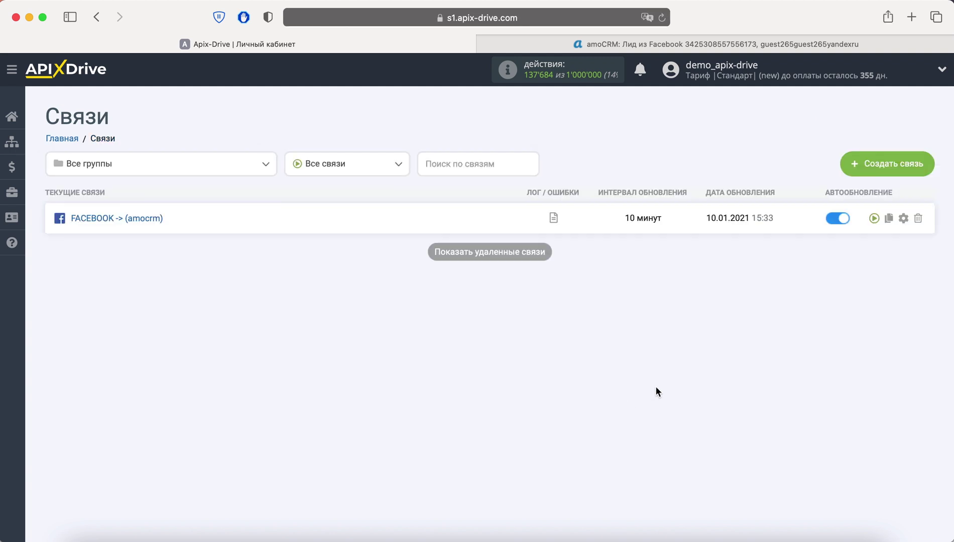
Step: Set the update interval of the «FACEBOOK -> (amocrm)» connection to 5 минут and save its settings
{"action": "left_click", "coordinate": [903, 218]}
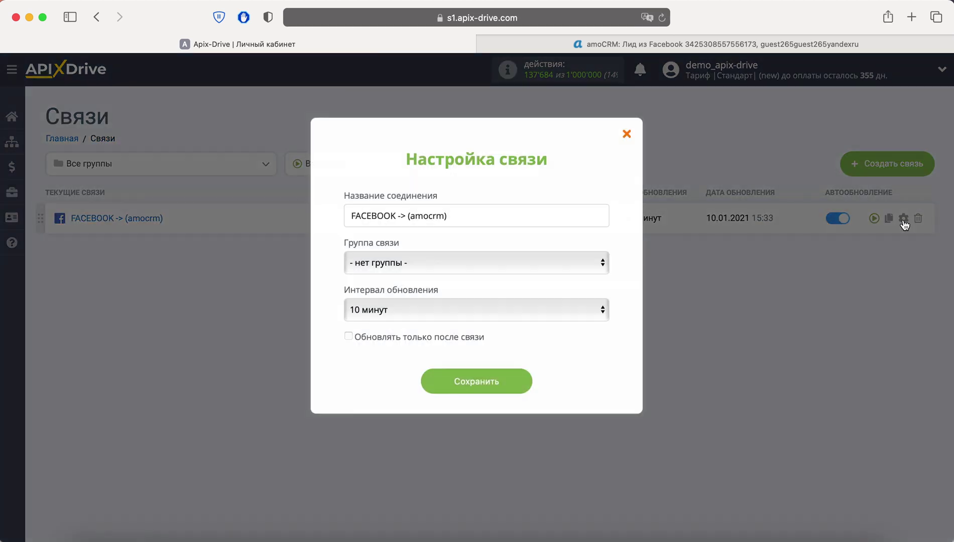
{"action": "left_click", "coordinate": [507, 307]}
{"action": "left_click", "coordinate": [497, 294]}
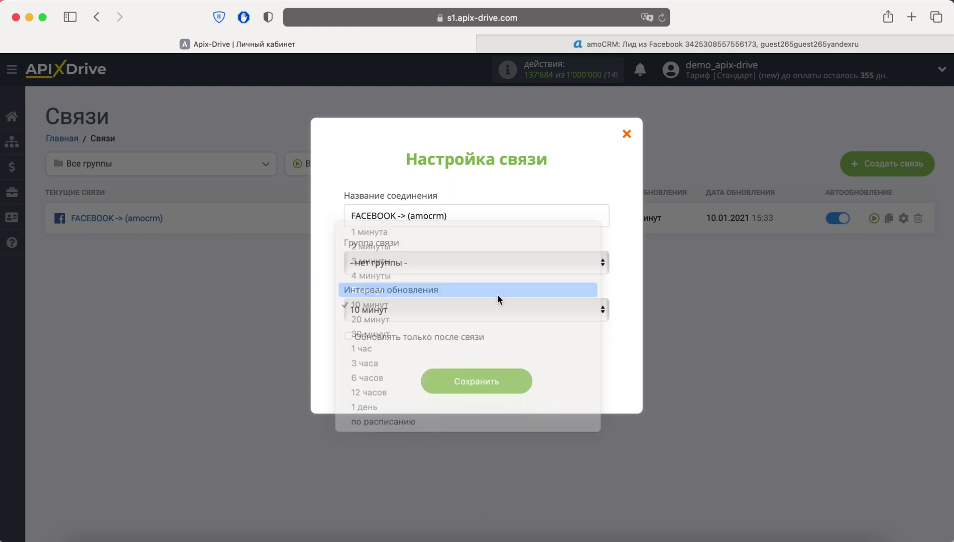
{"action": "left_click", "coordinate": [514, 380]}
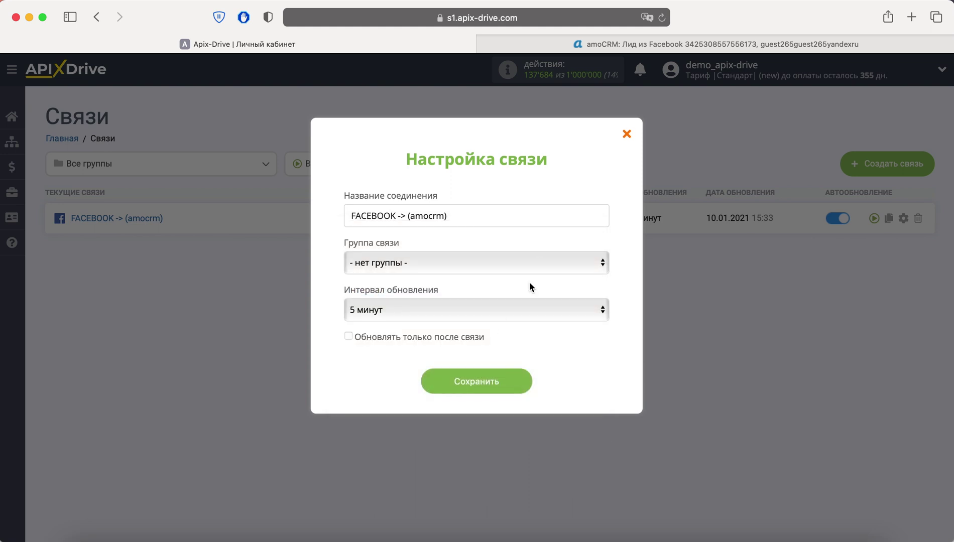